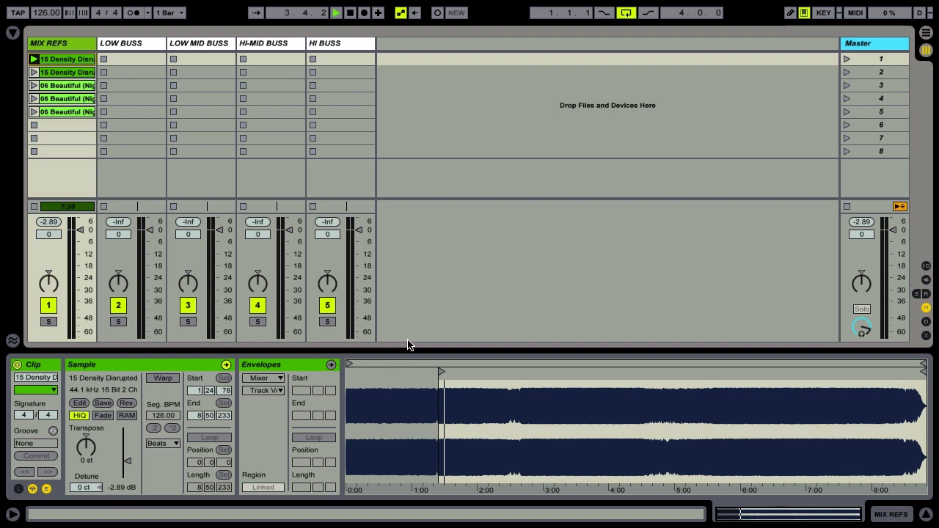
Start the transport and launch the third MIX REFS clip, 06 Beautiful.
key("space")
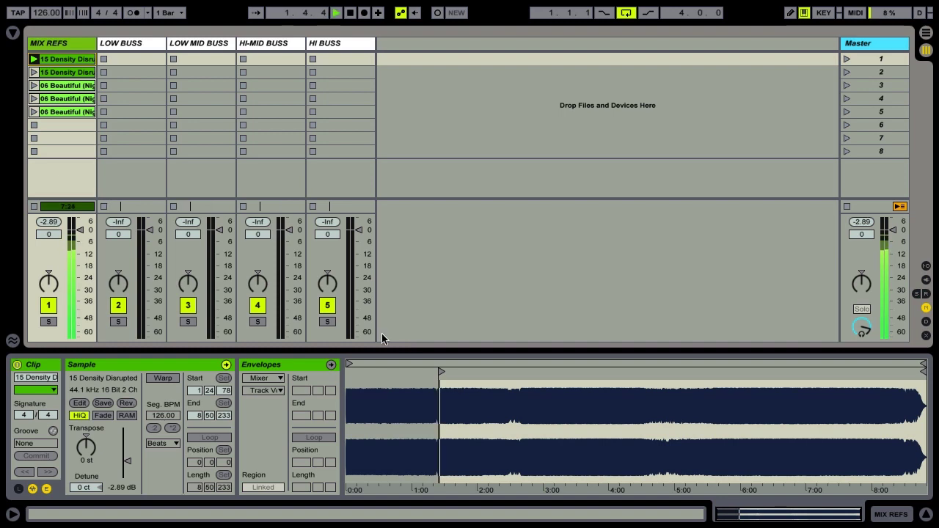
left_click(34, 86)
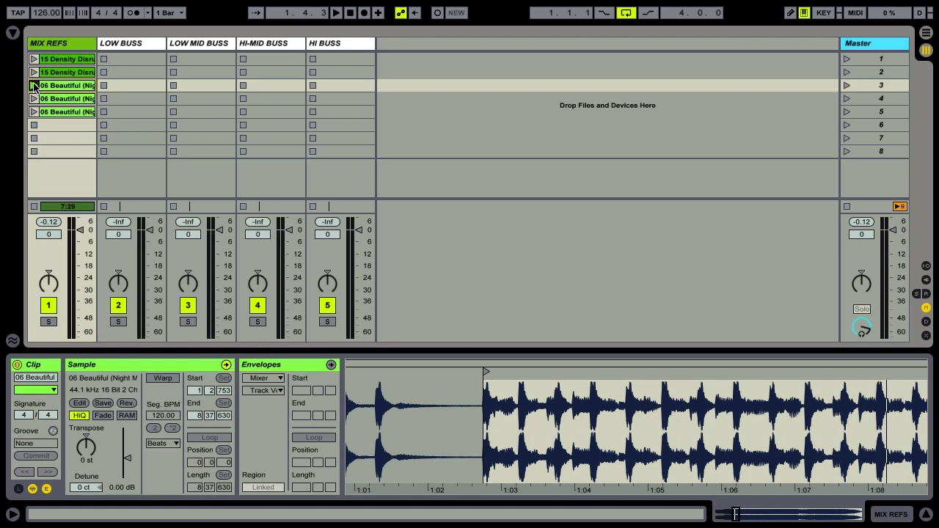
Play the first and then the second 15 Density Disrupted clips, stopping after each.
left_click(34, 85)
left_click(51, 60)
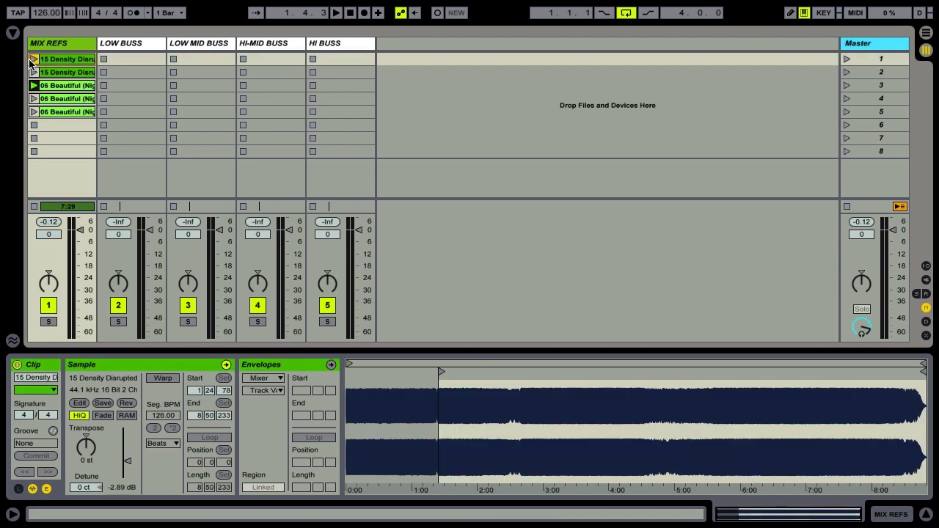
left_click(33, 59)
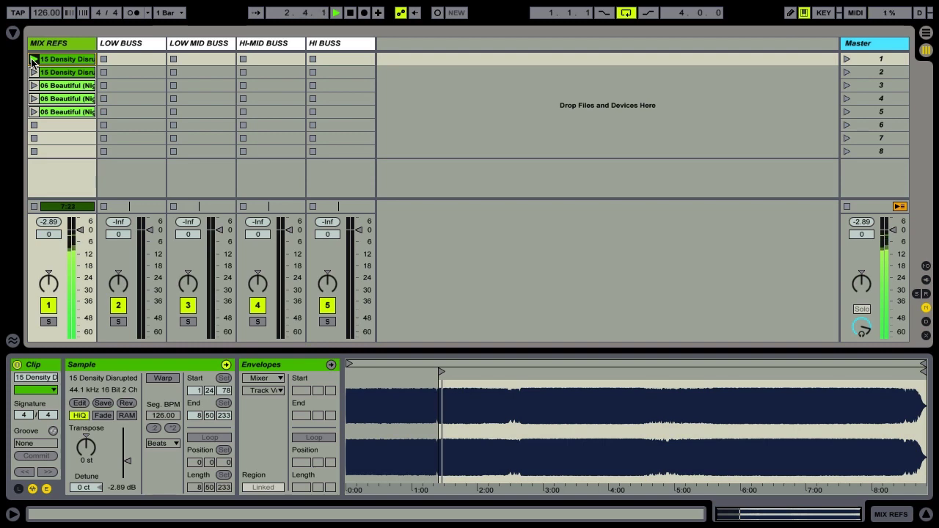
key("space")
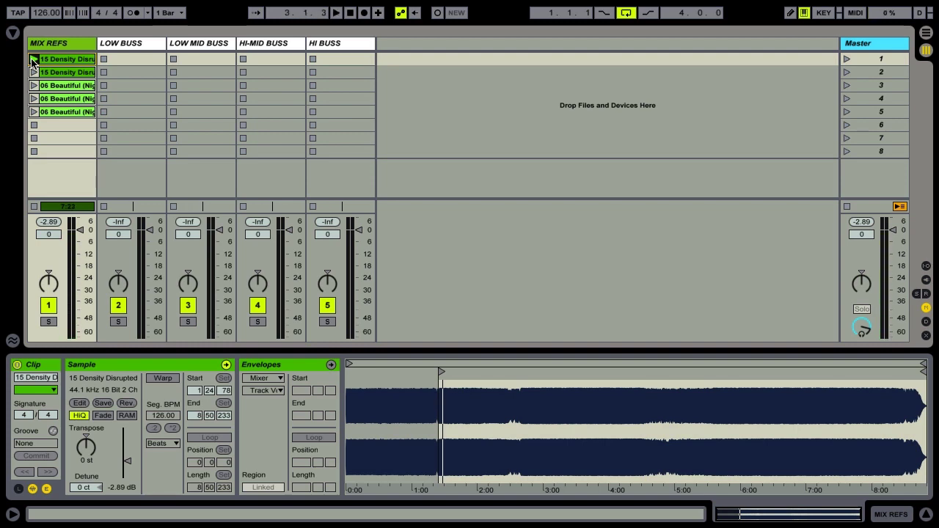
left_click(34, 72)
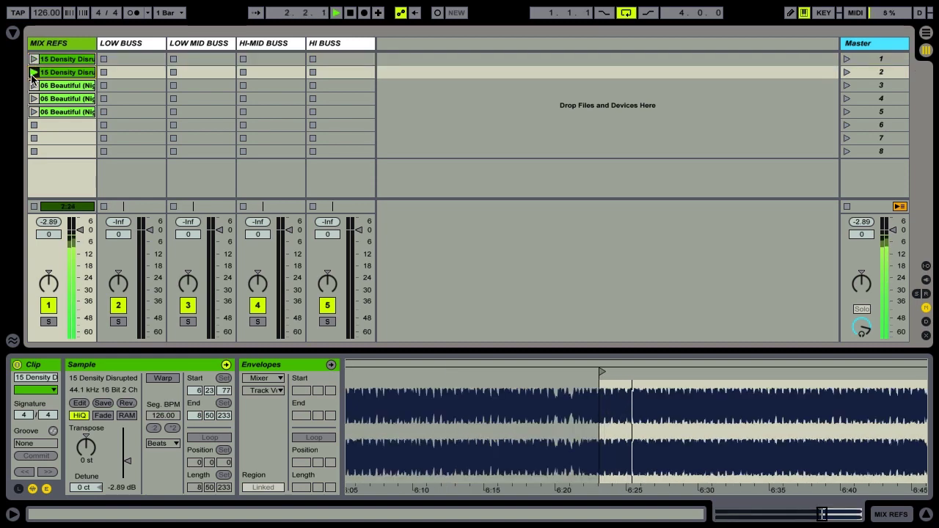
key("space")
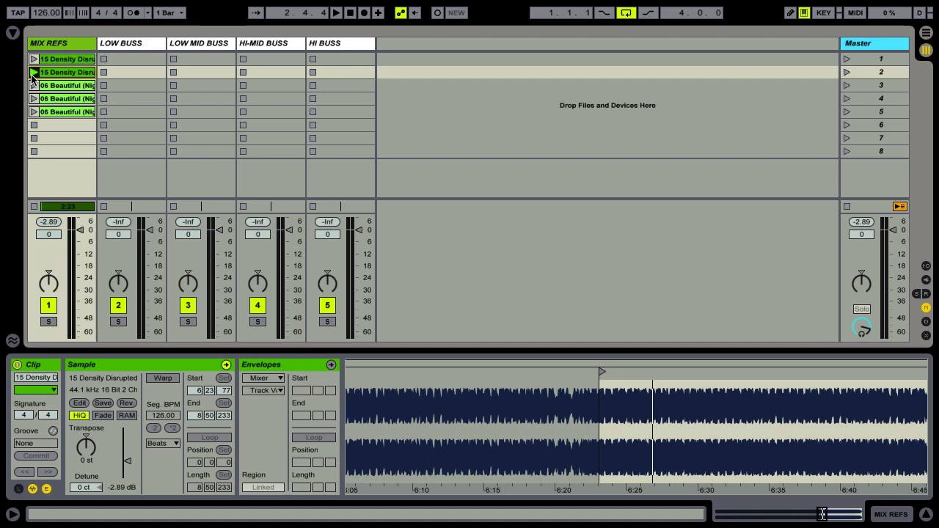
Inspect the start markers of MIX REFS clips 3, 4 and 5 in Clip View.
left_click(58, 87)
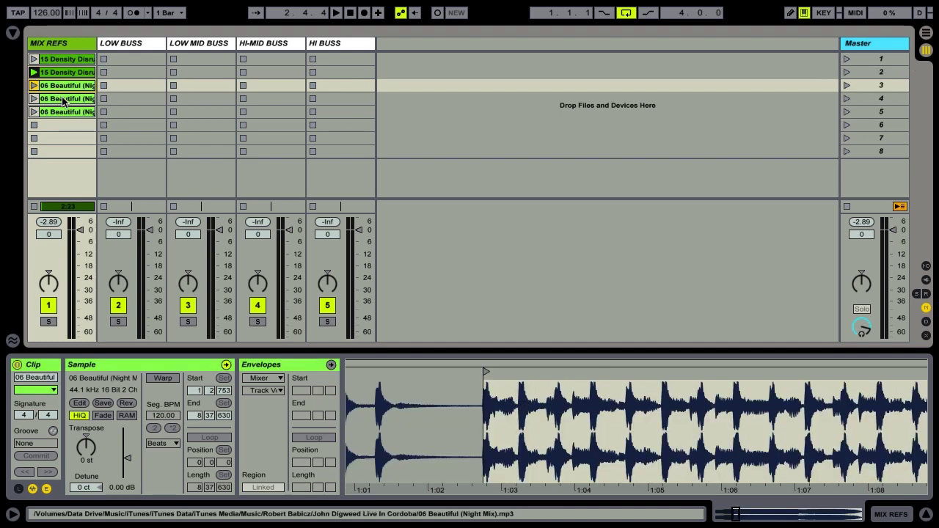
left_click(63, 103)
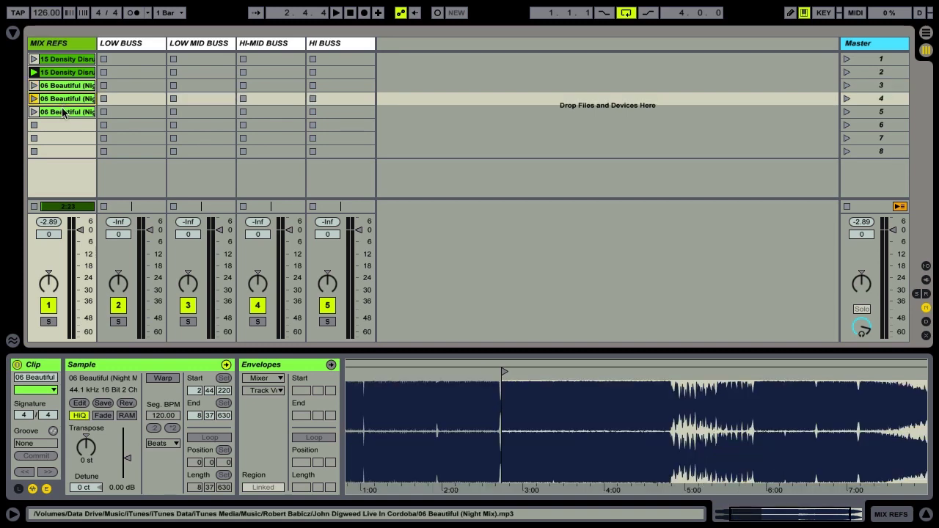
left_click(63, 114)
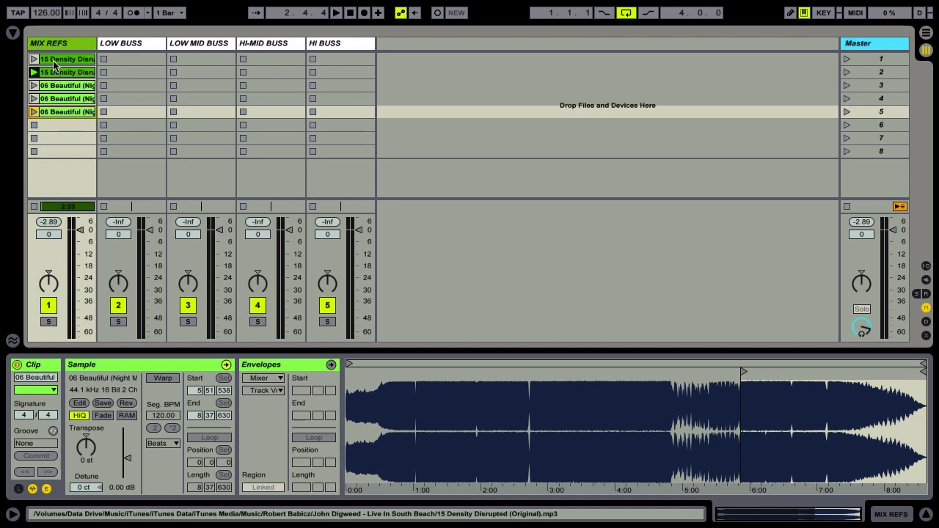
Check clips 1 and 3, then play 15 Density Disrupted and switch to 06 Beautiful.
left_click(57, 60)
left_click(58, 85)
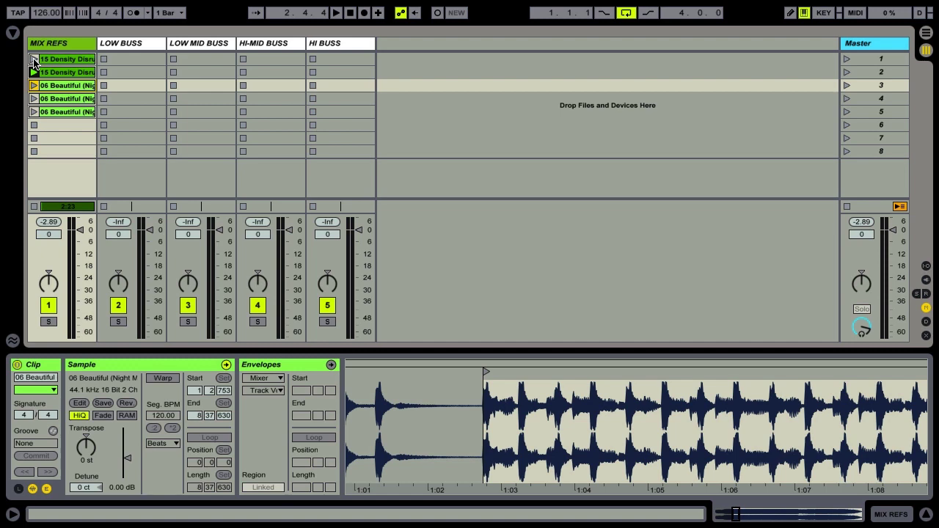
left_click(33, 59)
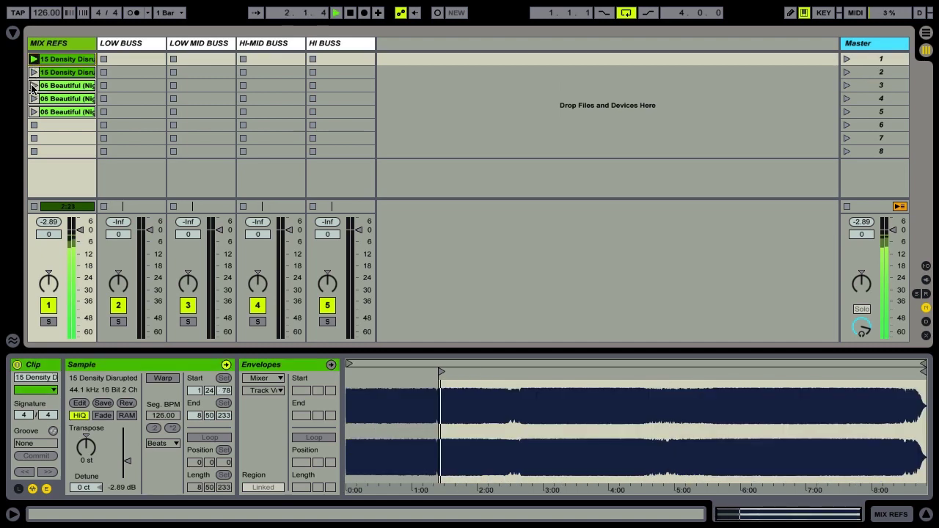
left_click(33, 85)
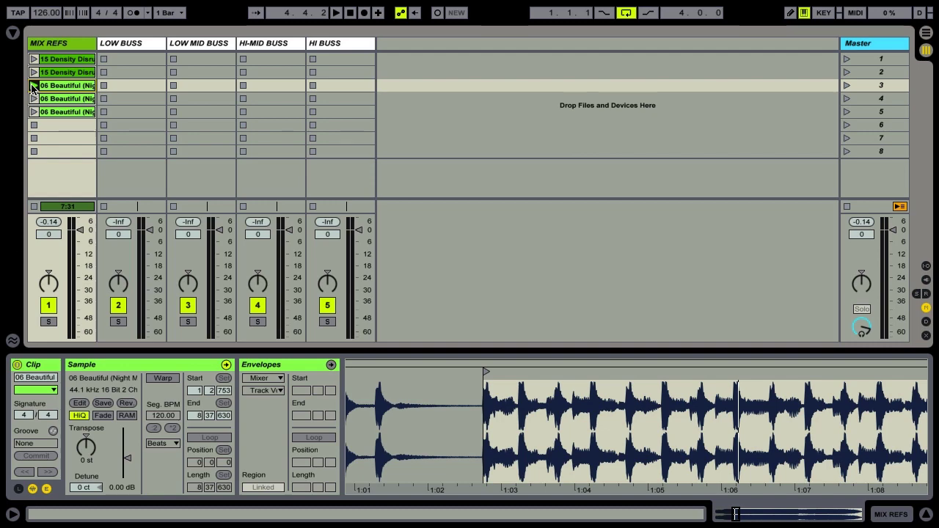
Alternate playback between clip 3 (06 Beautiful) and clip 1 (15 Density Disrupted), ending on clip 1.
left_click(33, 86)
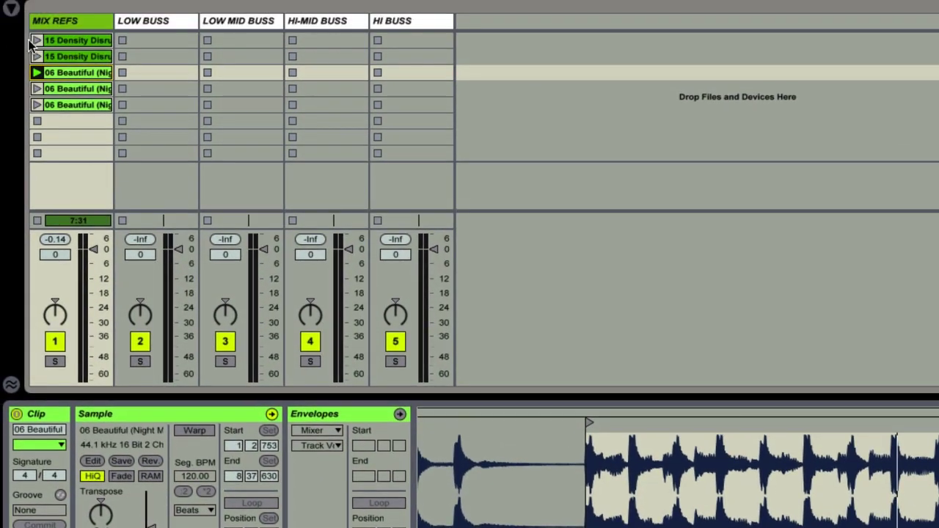
left_click(35, 13)
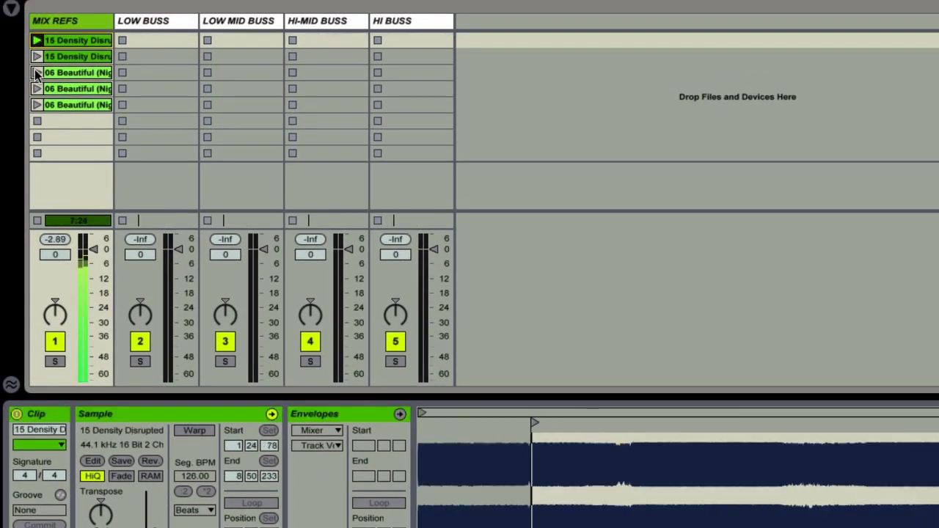
left_click(35, 75)
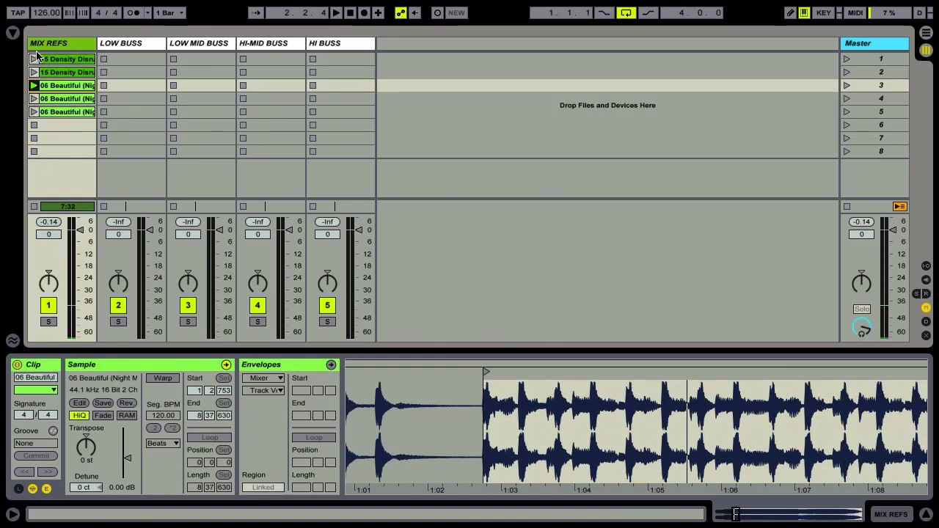
left_click(34, 58)
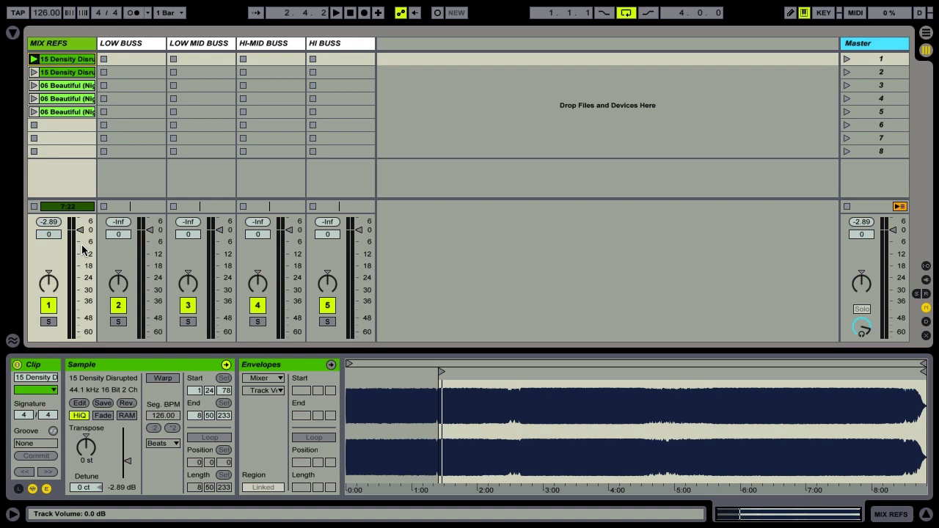
Show the In/Out routing section (Audio From / Audio To) with Ctrl+Alt+I.
key("ctrl+alt+i")
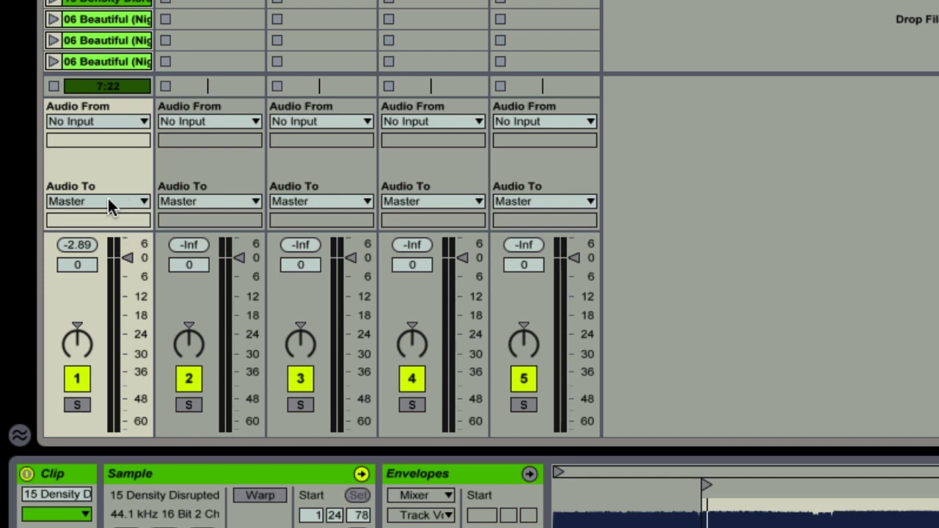
Route MIX REFS to Ext. Out 1/2 and lower its fader to -4.5 dB.
left_click(144, 202)
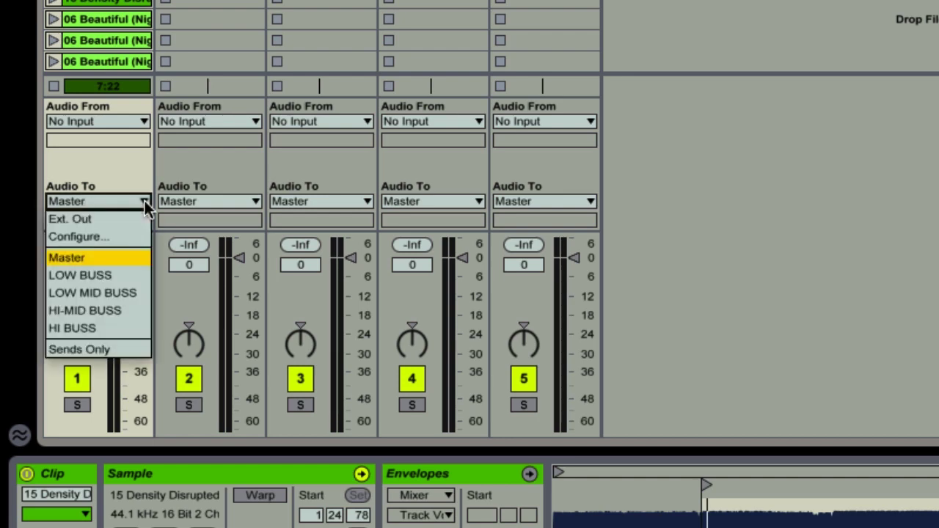
left_click(99, 220)
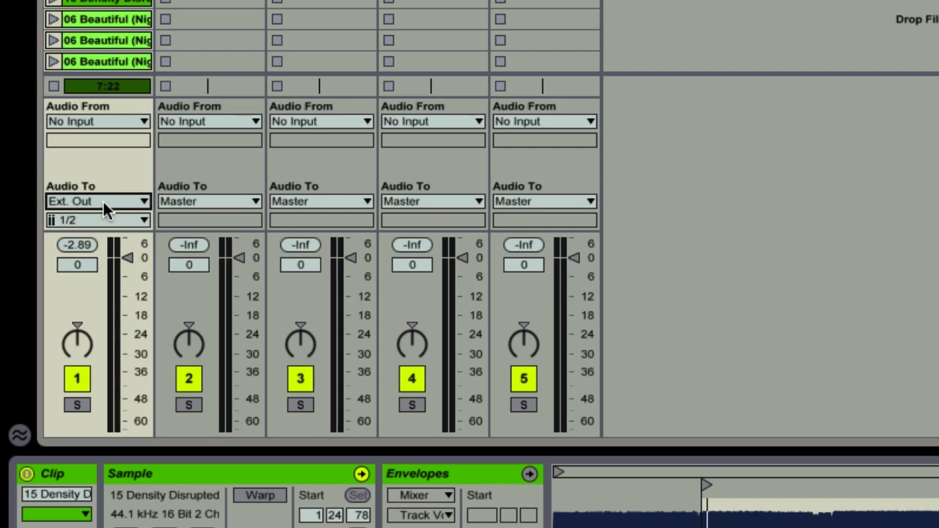
left_click_drag(129, 256, 127, 274)
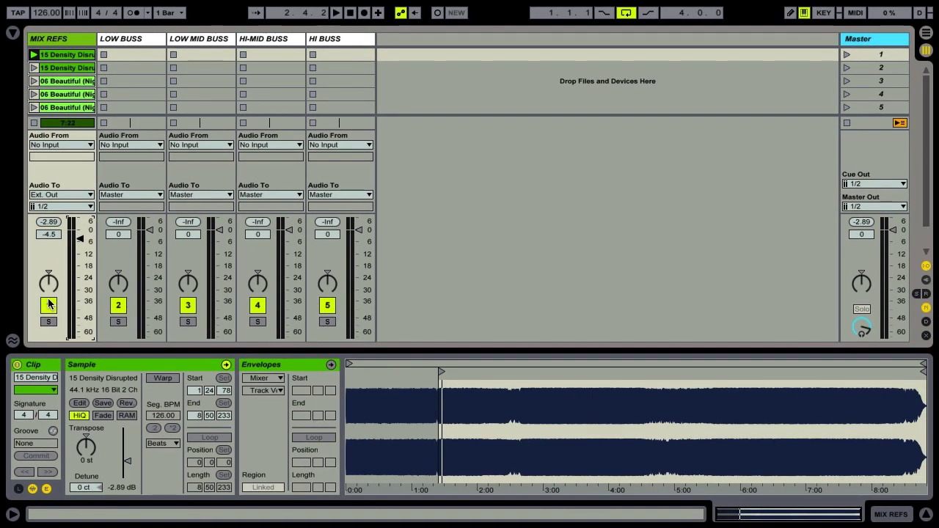
Toggle the MIX REFS track's activator, then switch its Solo on and off twice.
left_click(49, 312)
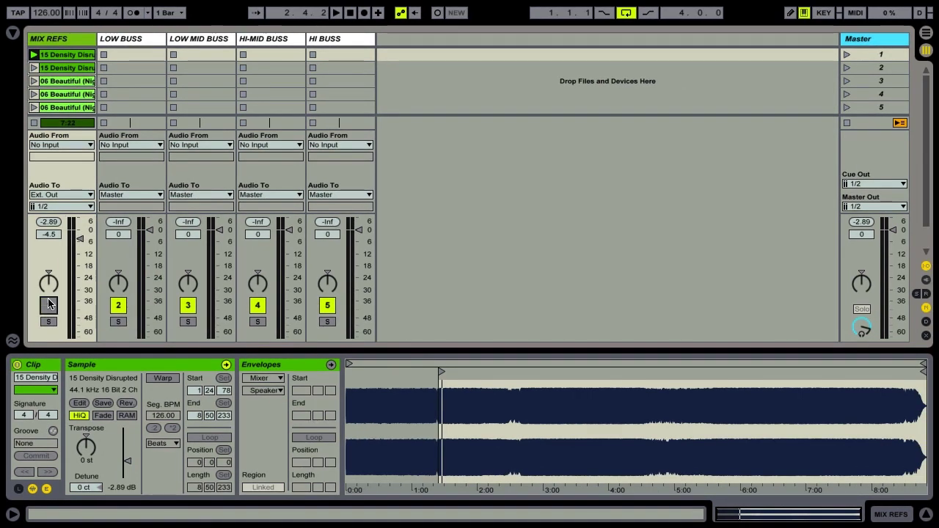
left_click(48, 322)
left_click(48, 322)
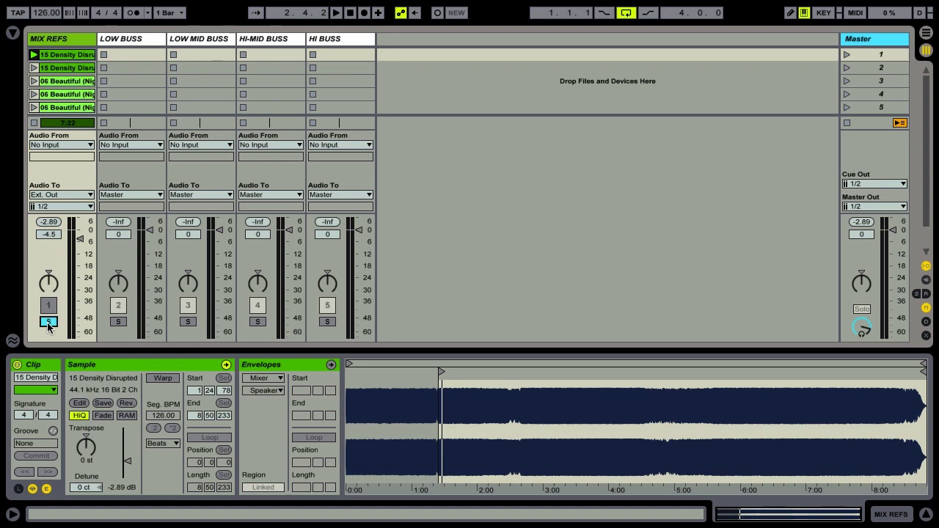
left_click(48, 322)
left_click(48, 322)
Launch the second 15 Density Disrupted clip and A/B solo, leaving MIX REFS soloed.
left_click(33, 68)
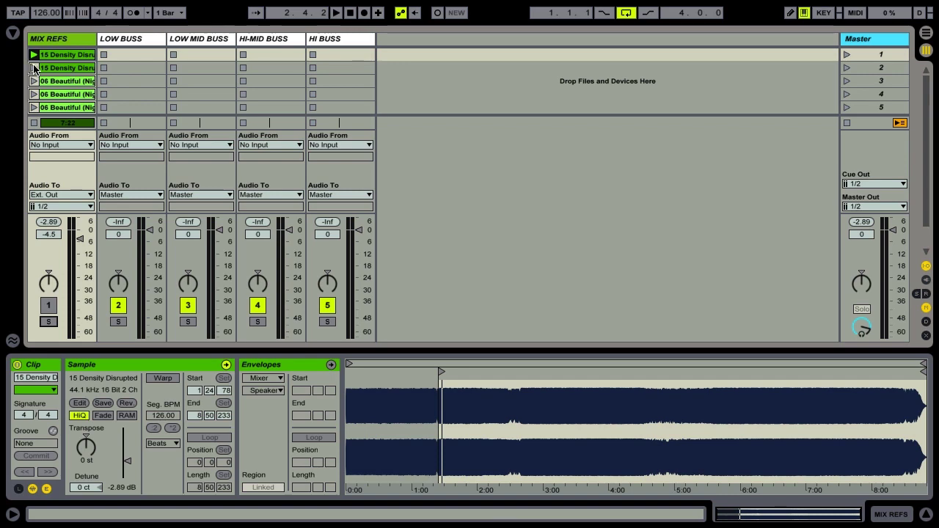
left_click(46, 320)
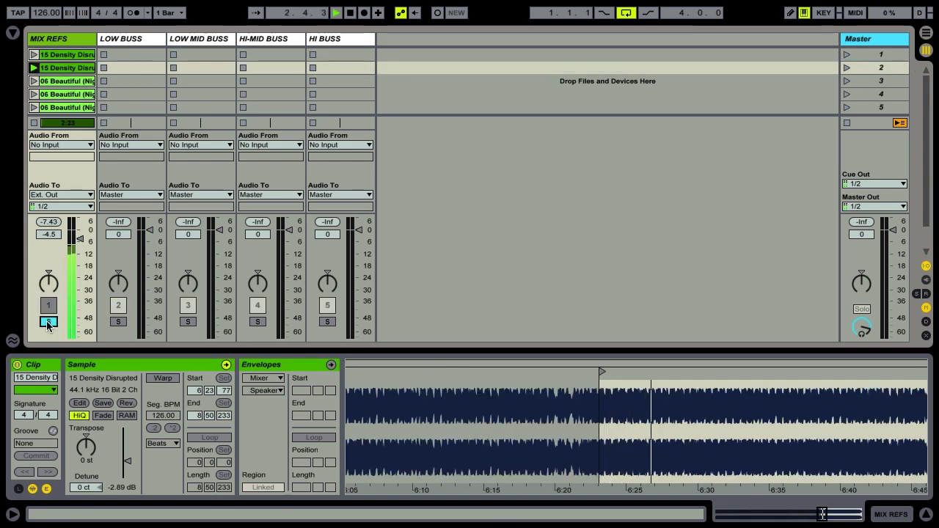
left_click(46, 320)
left_click(46, 320)
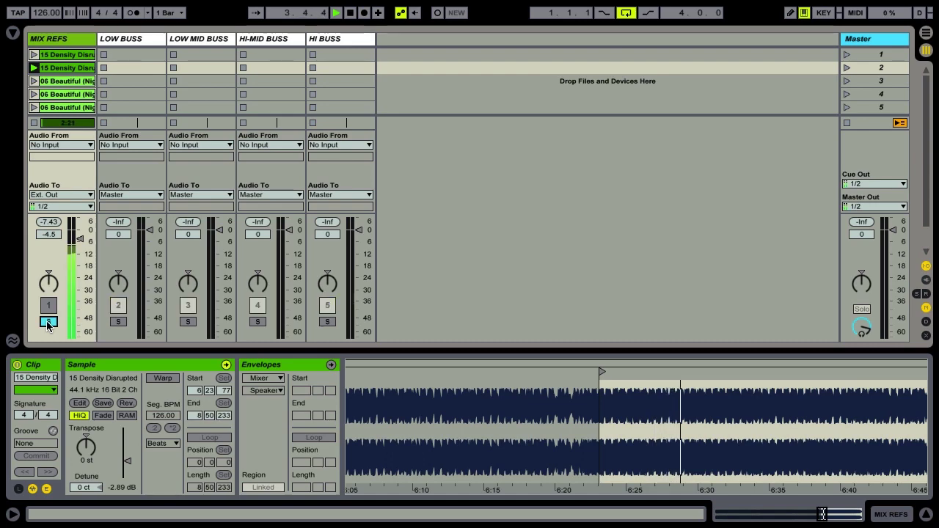